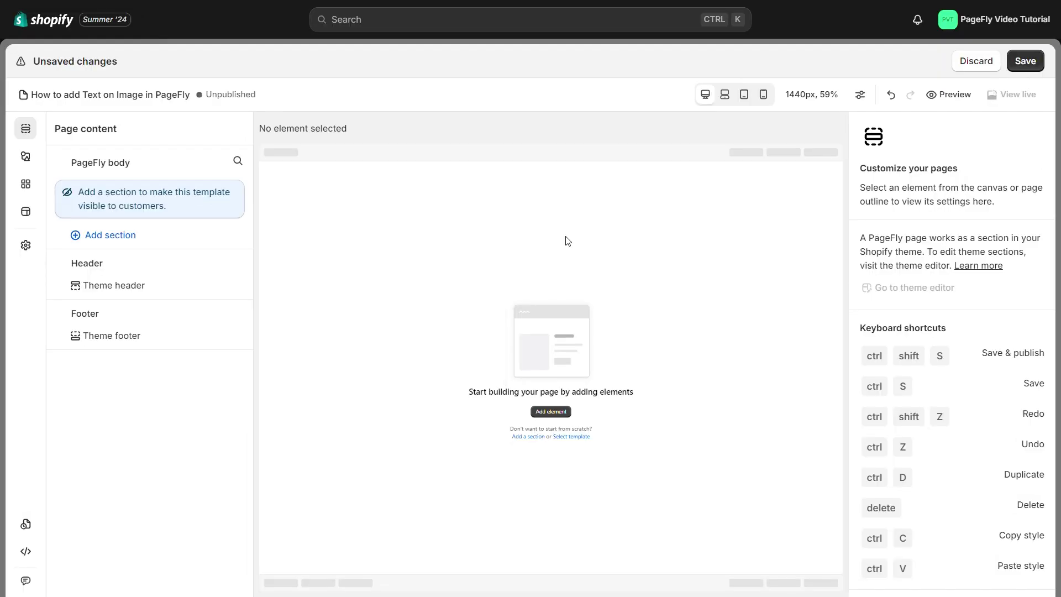
Drop a 1/1 full-width layout onto the empty page and select its Section
click(28, 157)
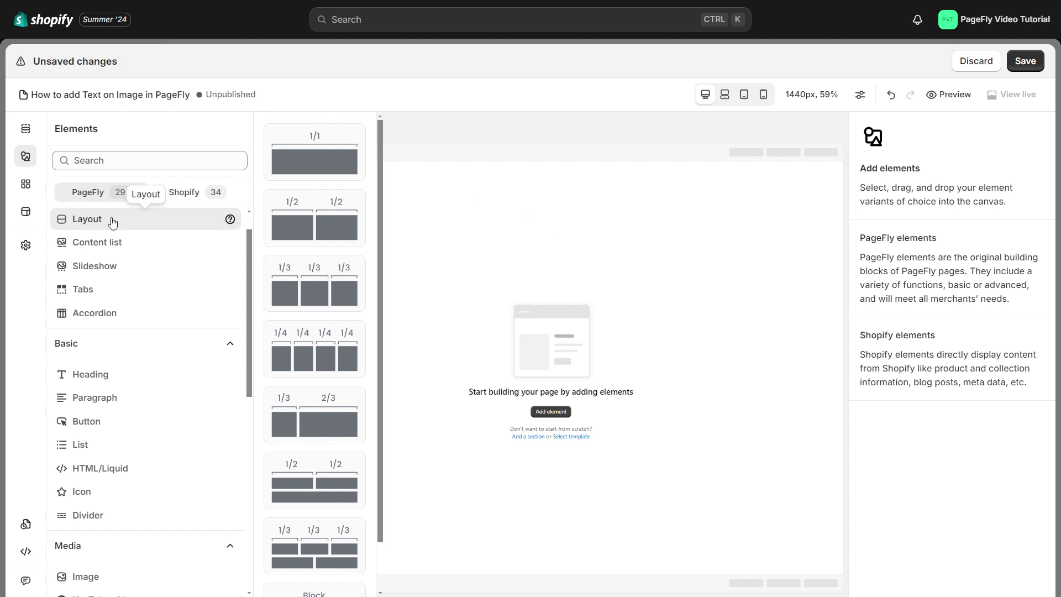
drag(315, 160, 367, 209)
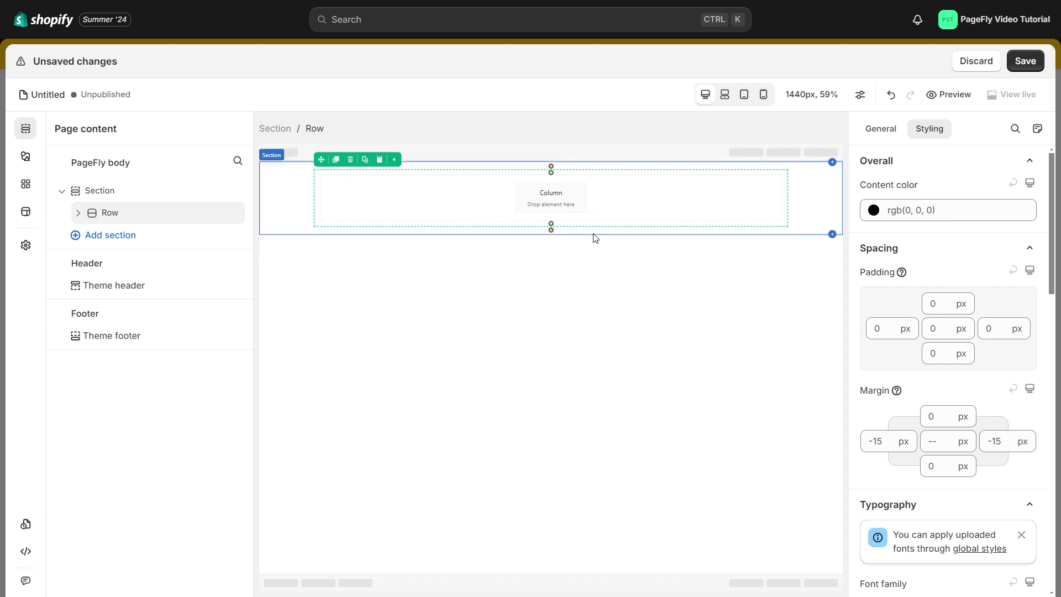
click(594, 166)
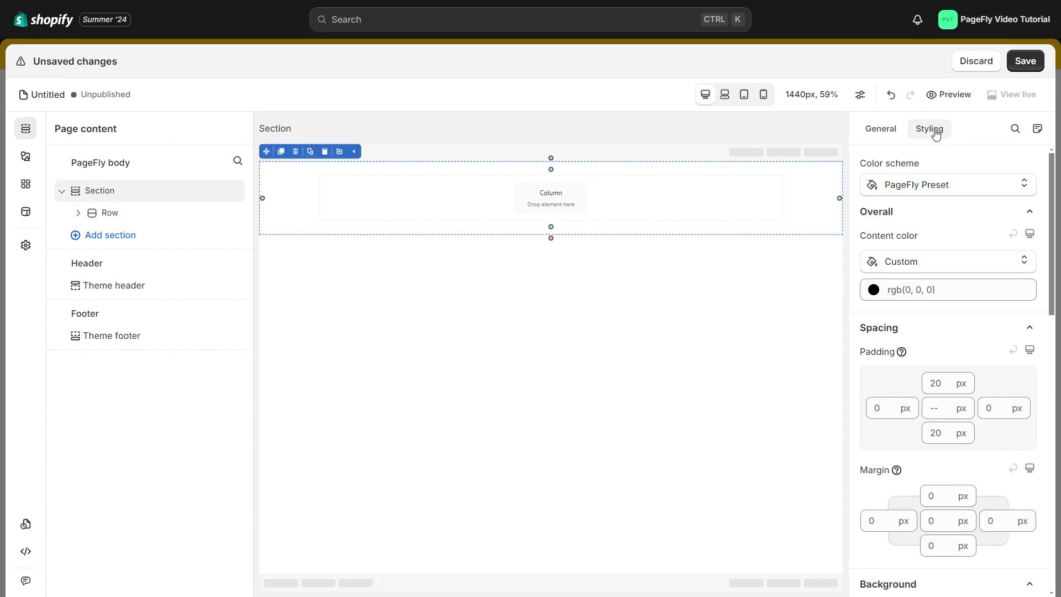
Set the section's background image to the tea leaves picture
scroll(910, 210, down, 8)
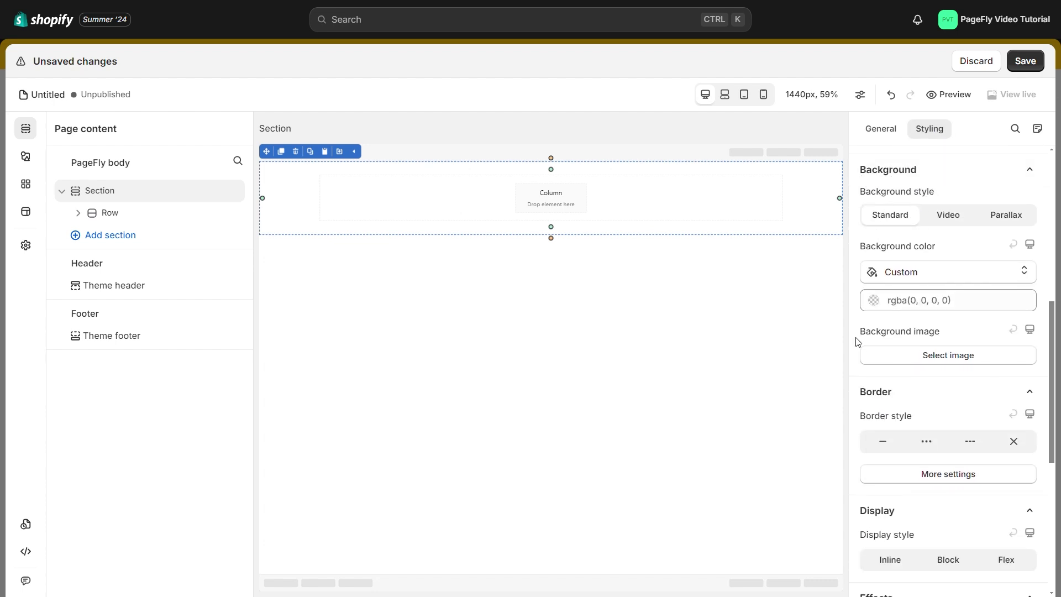
click(957, 366)
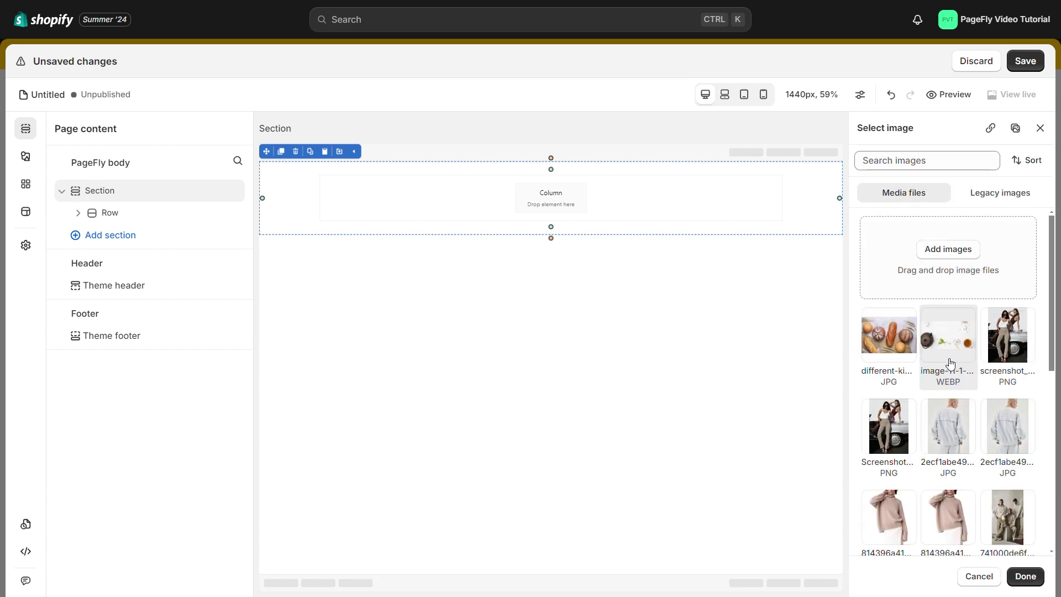
click(946, 349)
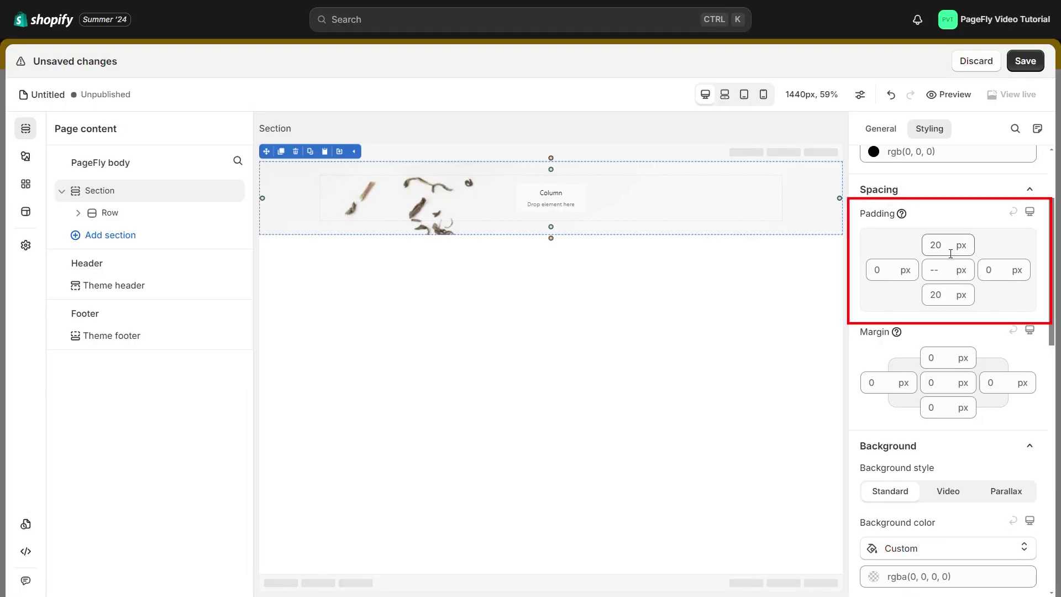
Set the section's top and bottom padding to 155 px
click(922, 245)
key(ctrl+a)
text(155)
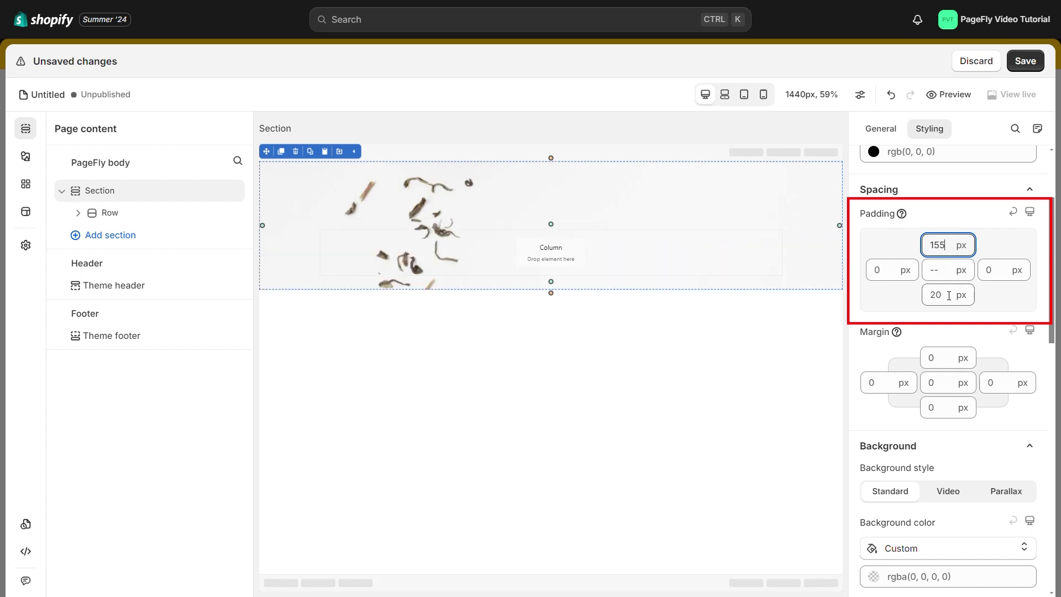
click(949, 295)
key(ctrl+a)
text(155)
click(859, 303)
scroll(861, 304, down, 6)
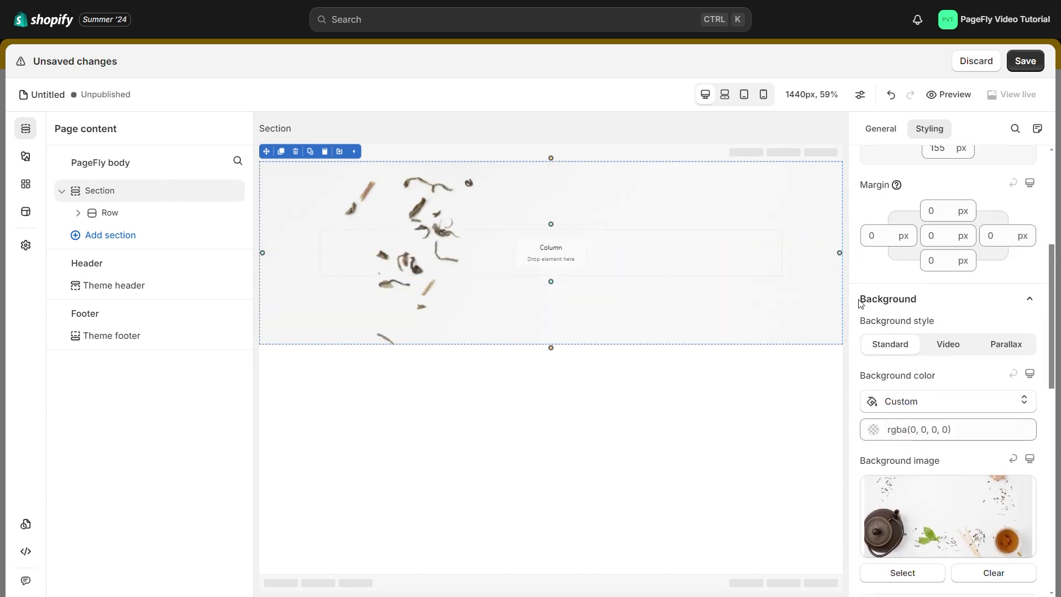
scroll(861, 303, down, 1)
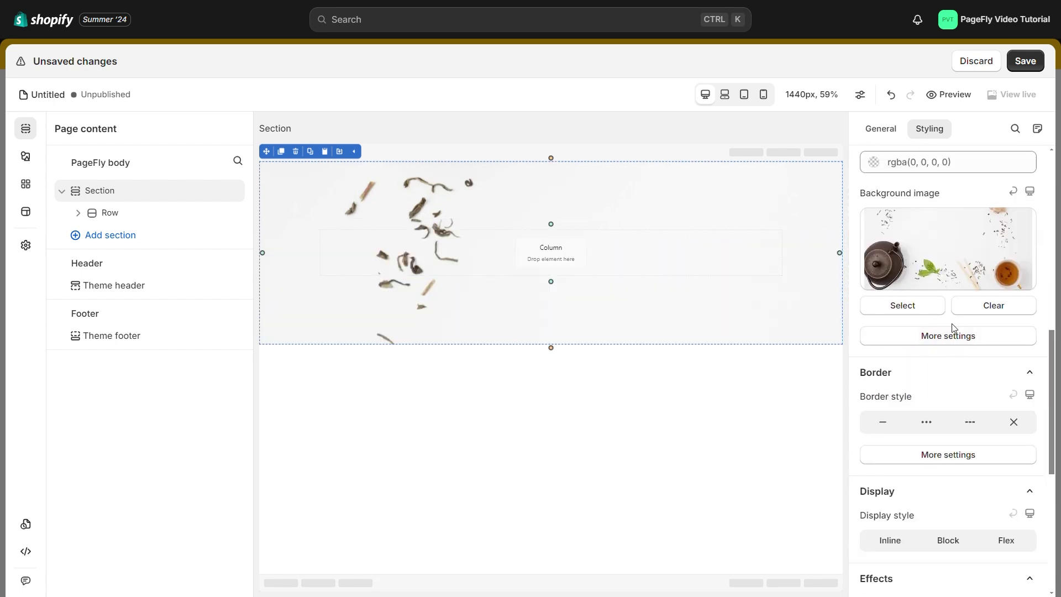
Give the tea background Center center position, Cover size and Fixed attachment
click(948, 336)
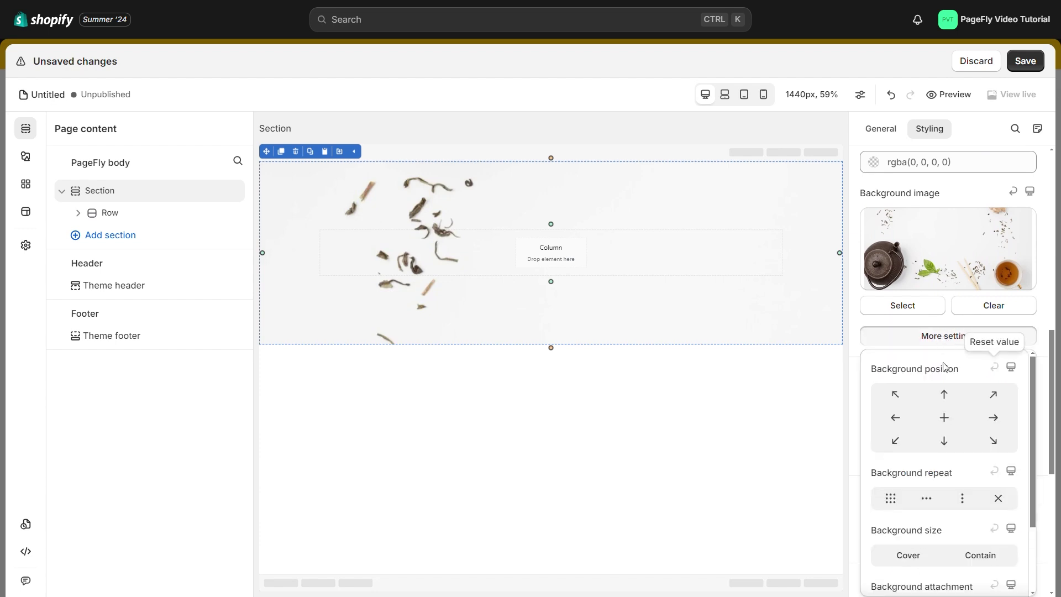
click(949, 419)
scroll(893, 476, down, 1)
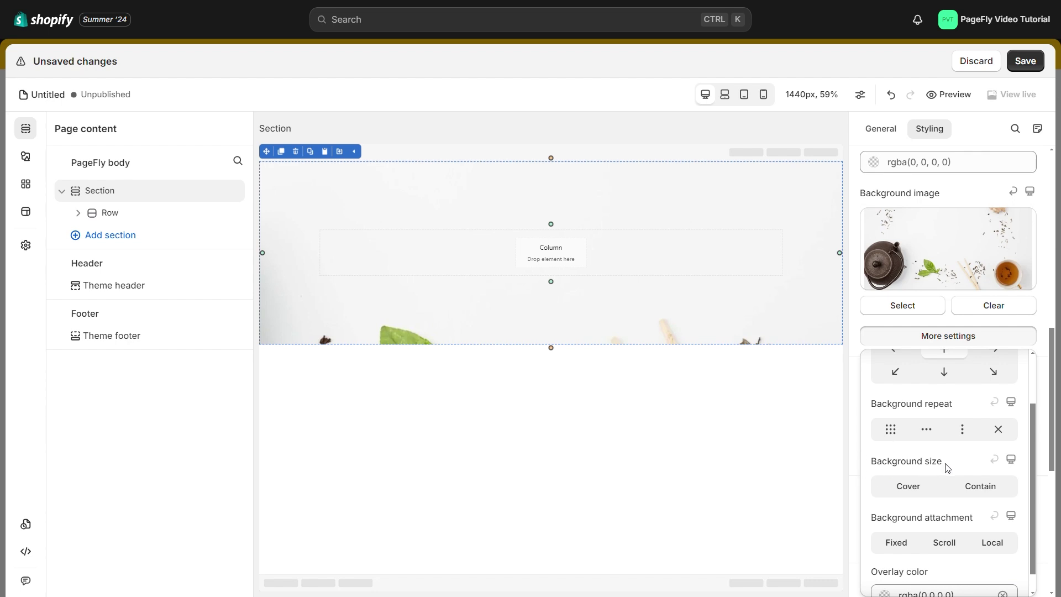
click(980, 492)
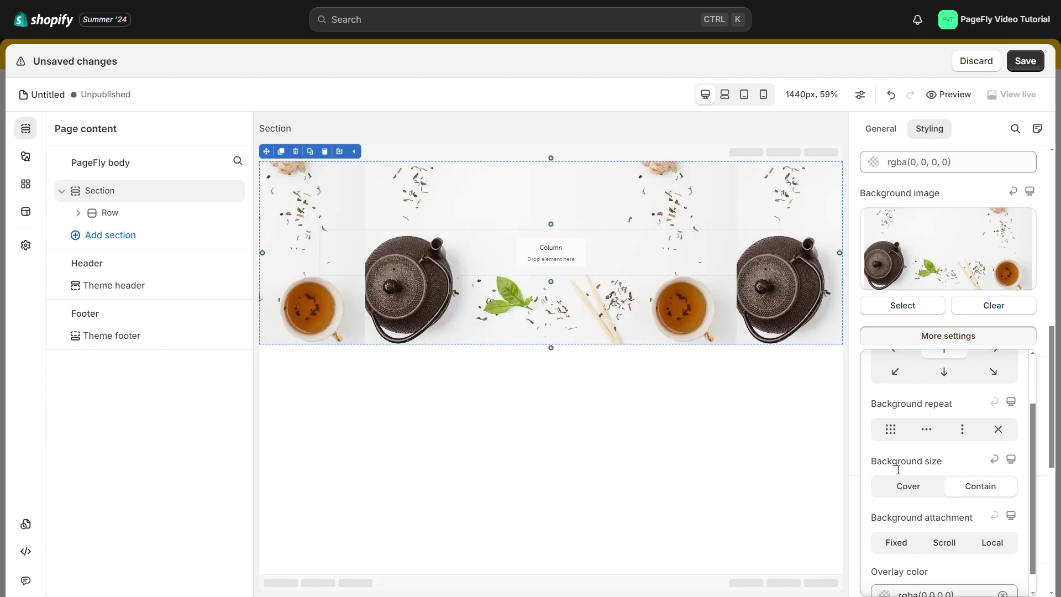
click(914, 493)
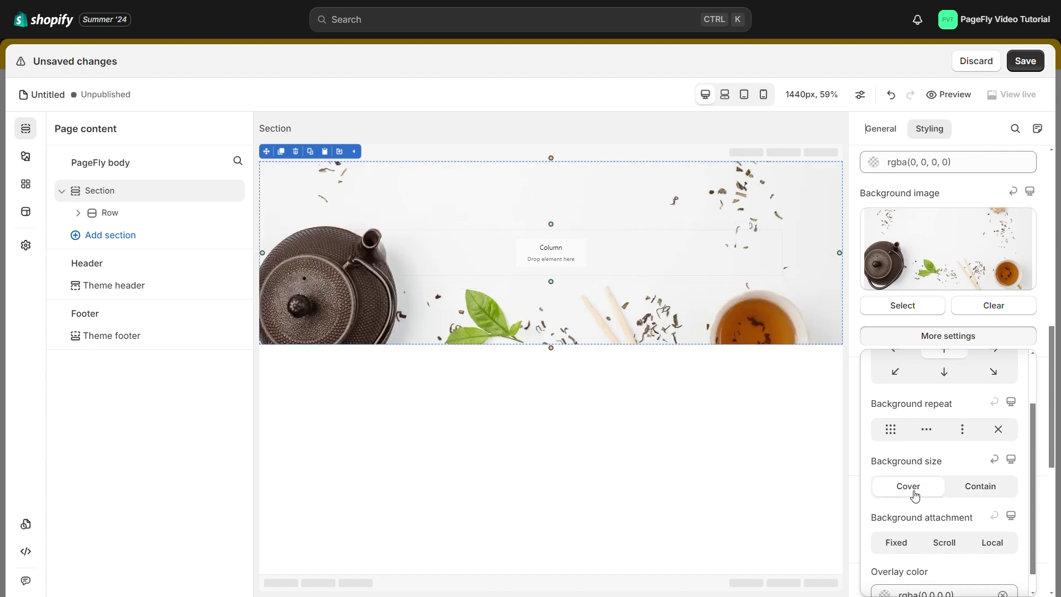
scroll(915, 496, down, 1)
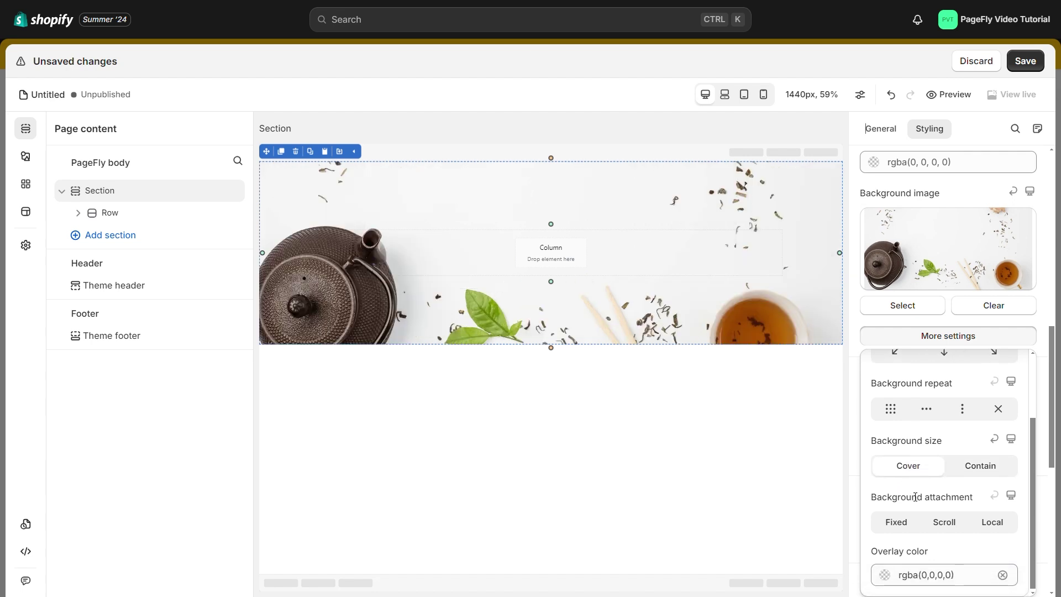
click(897, 526)
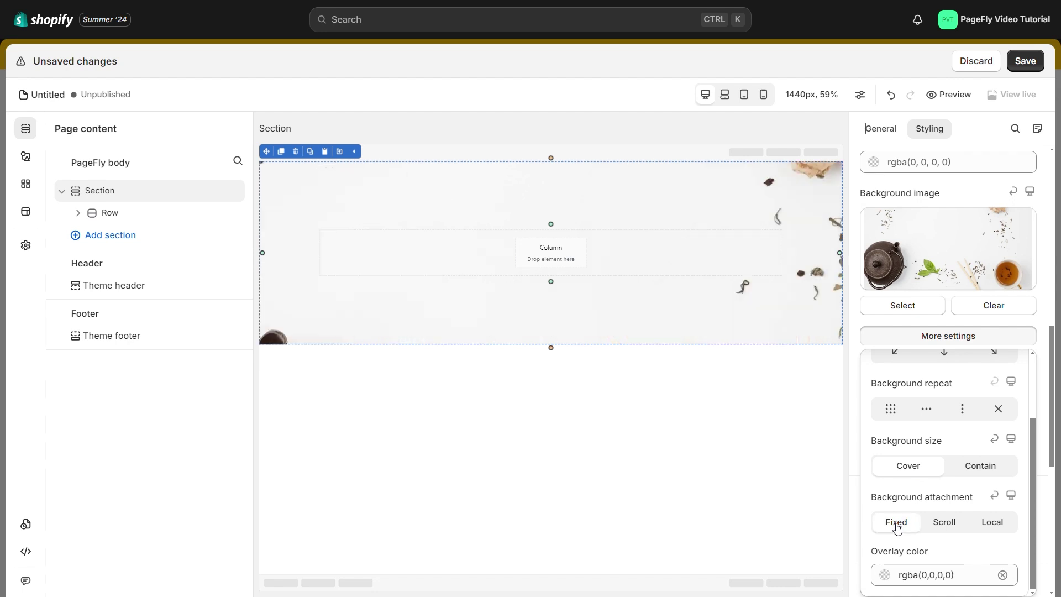
click(803, 362)
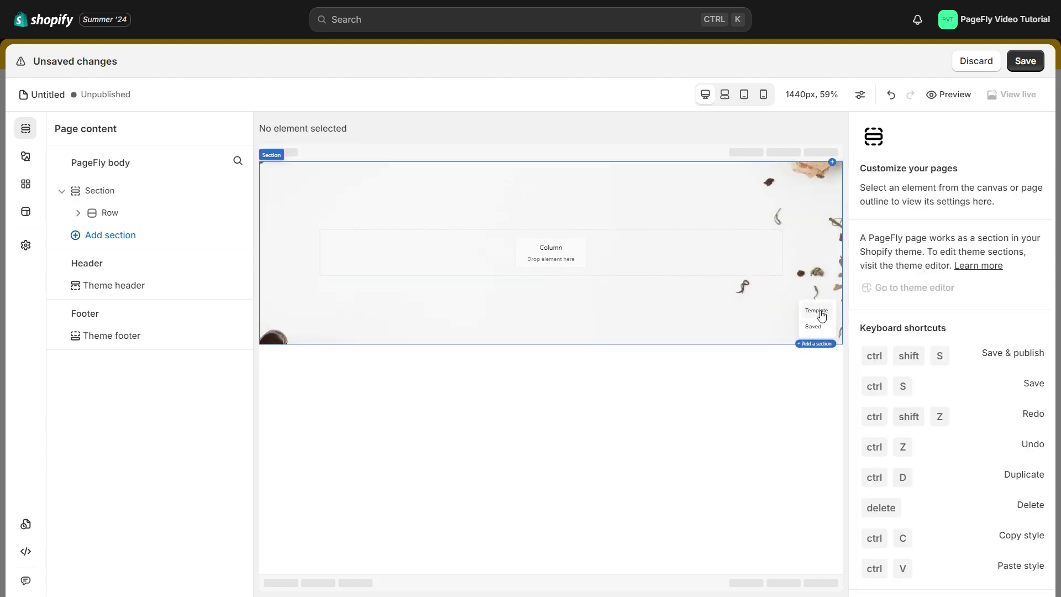
Insert the 'Meet the founder' template section below the tea banner
click(822, 316)
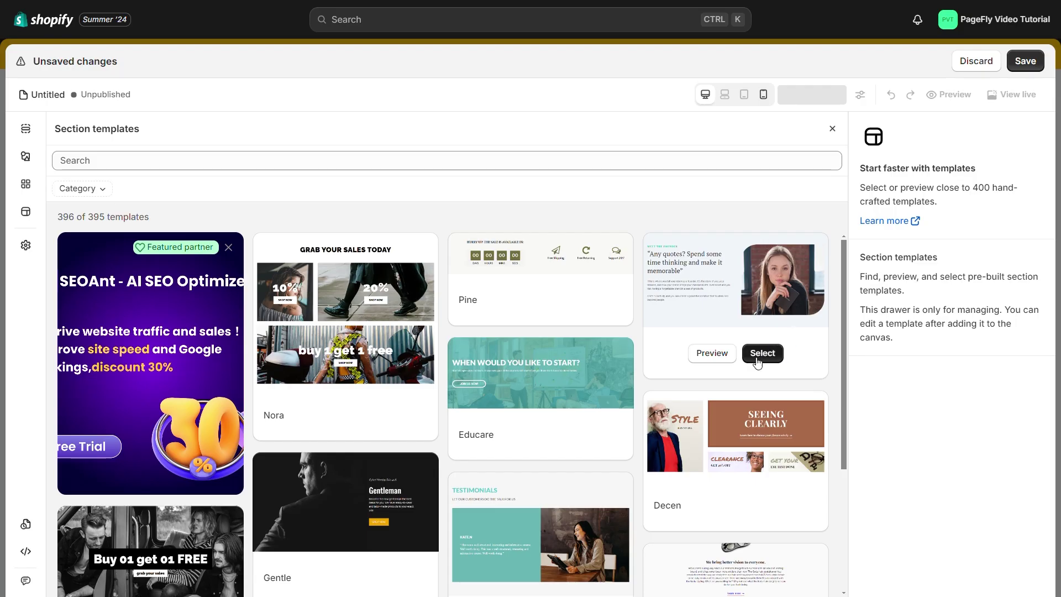
click(762, 354)
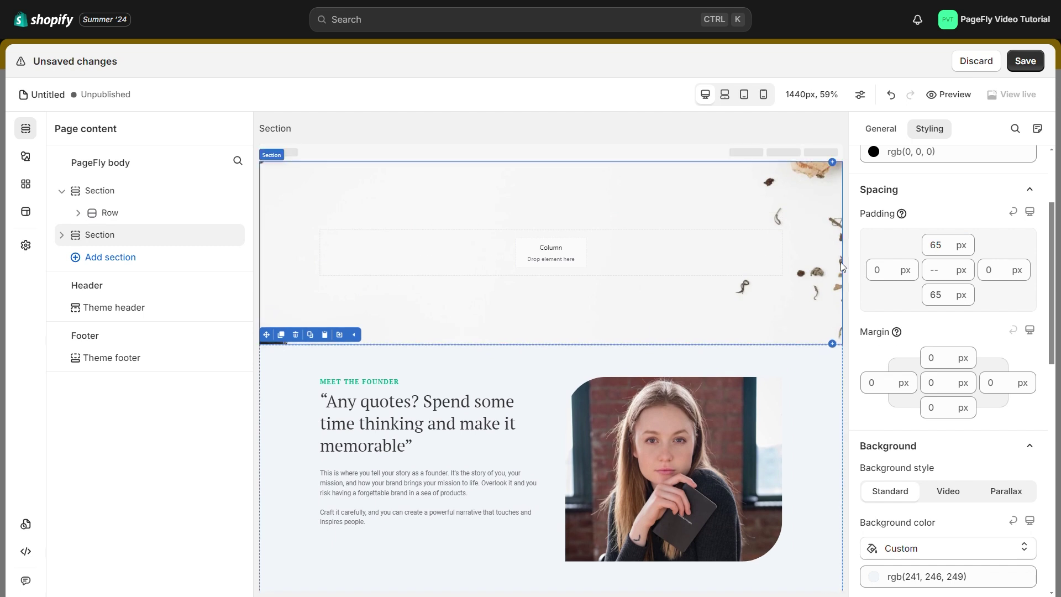
Undo the founder section and leave the banner overlay's alpha at 0
click(891, 95)
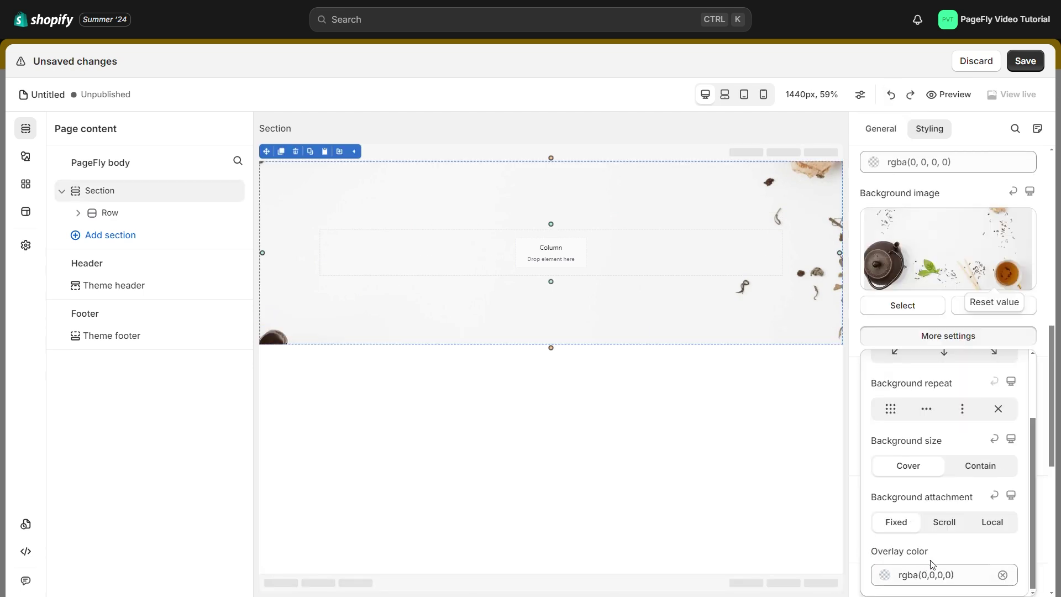
click(884, 575)
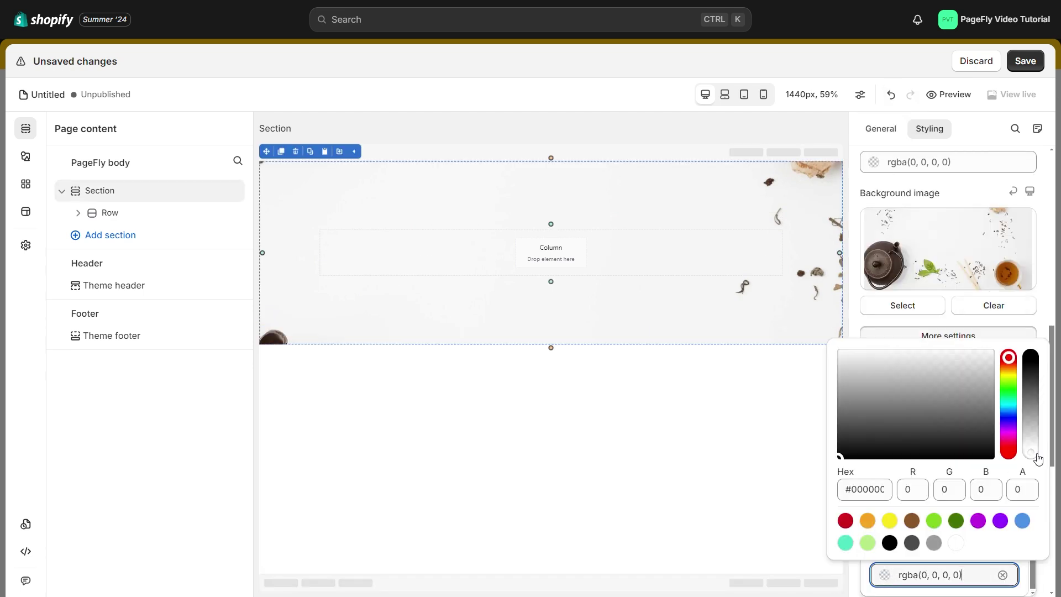
mouse_move(1039, 459)
mouse_down()
mouse_move(1035, 403)
mouse_move(1042, 460)
mouse_up()
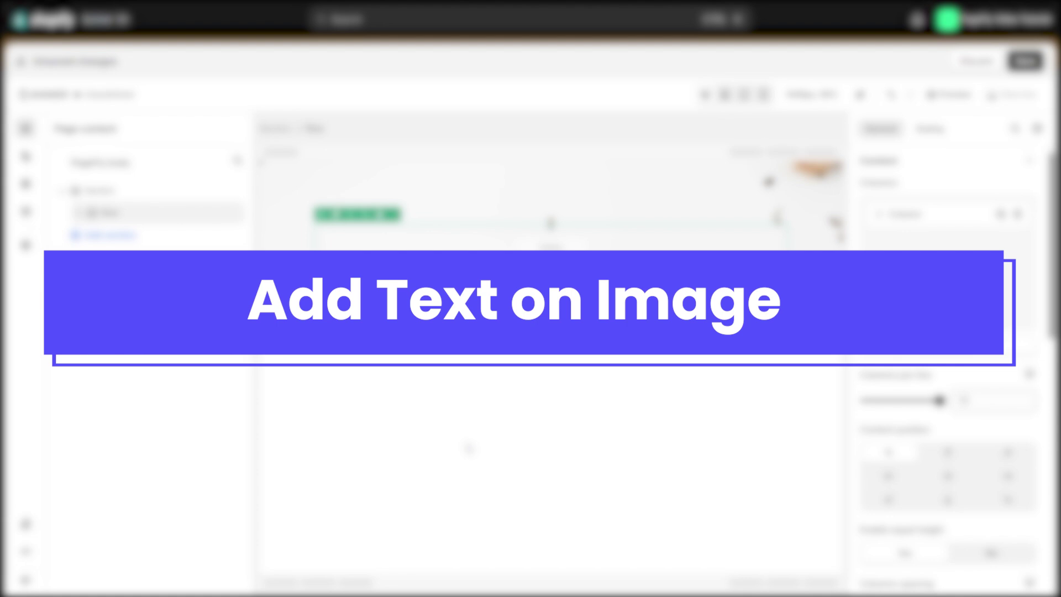
Stack a Heading, a Paragraph and a Button inside the banner's column
click(26, 156)
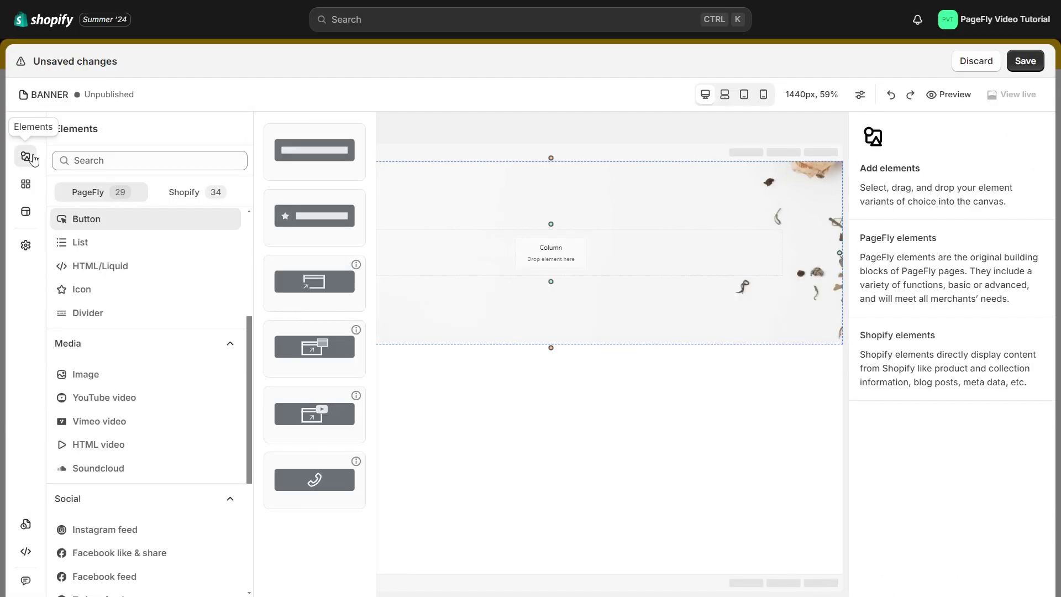
scroll(82, 308, up, 3)
click(83, 308)
drag(301, 161, 427, 232)
click(26, 157)
scroll(71, 205, down, 1)
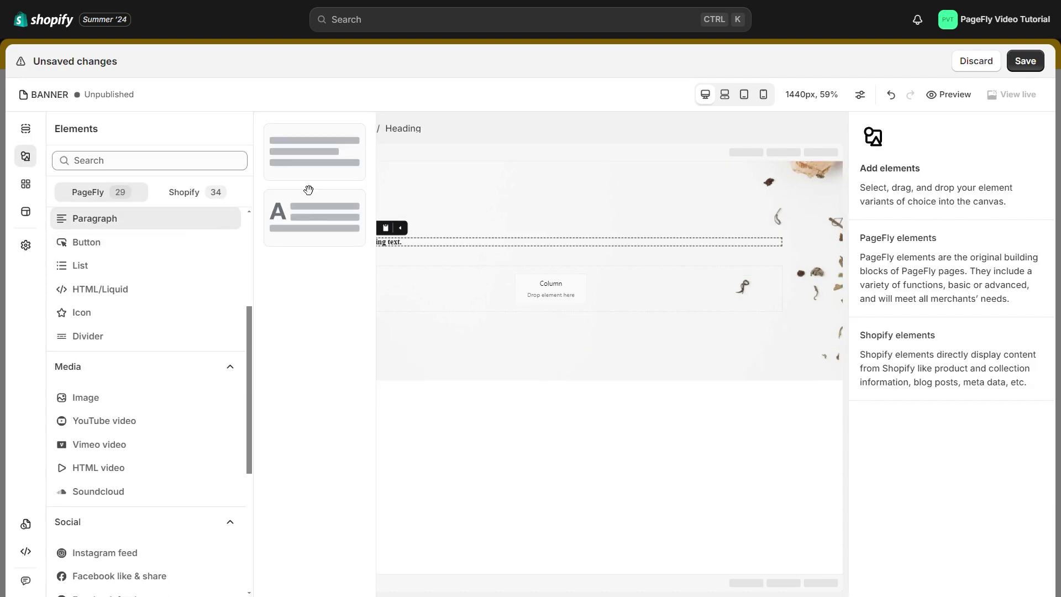
drag(357, 257, 358, 258)
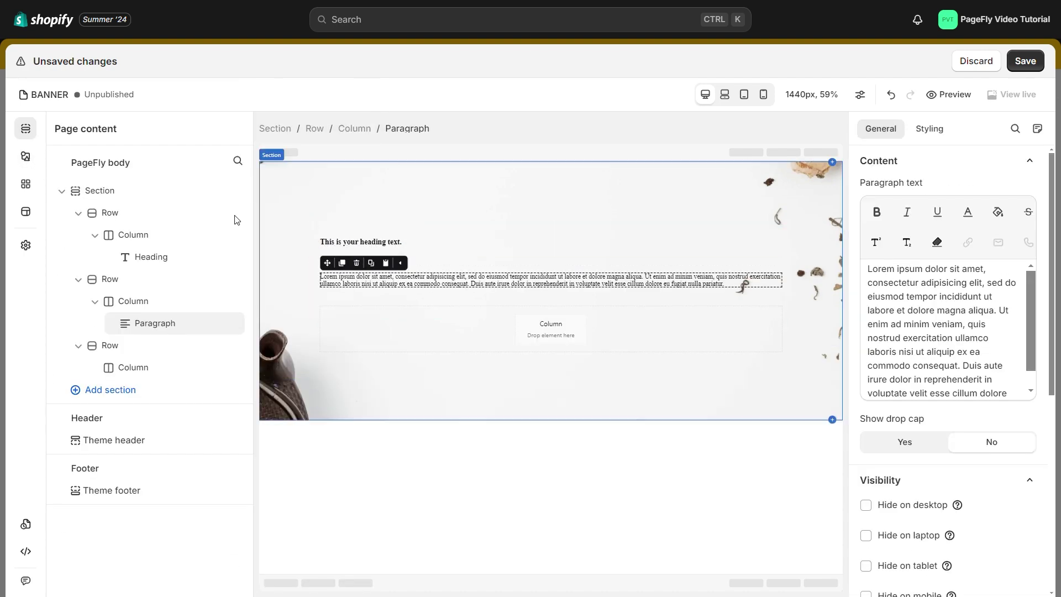
click(26, 156)
scroll(85, 252, down, 4)
click(87, 219)
drag(300, 171, 343, 293)
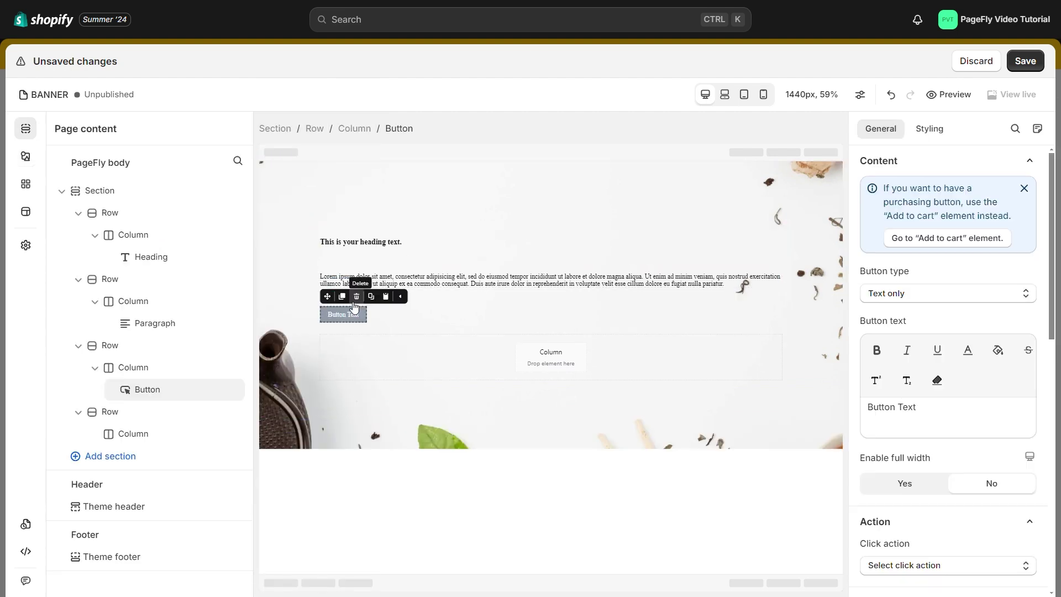
Replace the placeholders with 'Sale Up to 50%', 'Shop the latest design on sale' and 'GRAB THE DEAL'
double_click(381, 249)
text(Sale Up to 50%)
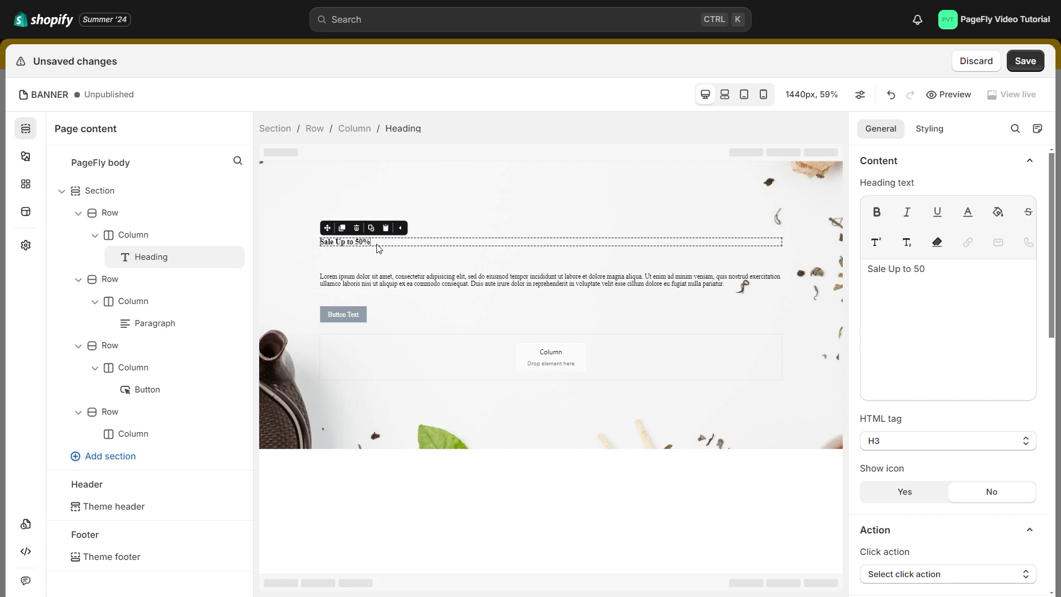
double_click(386, 280)
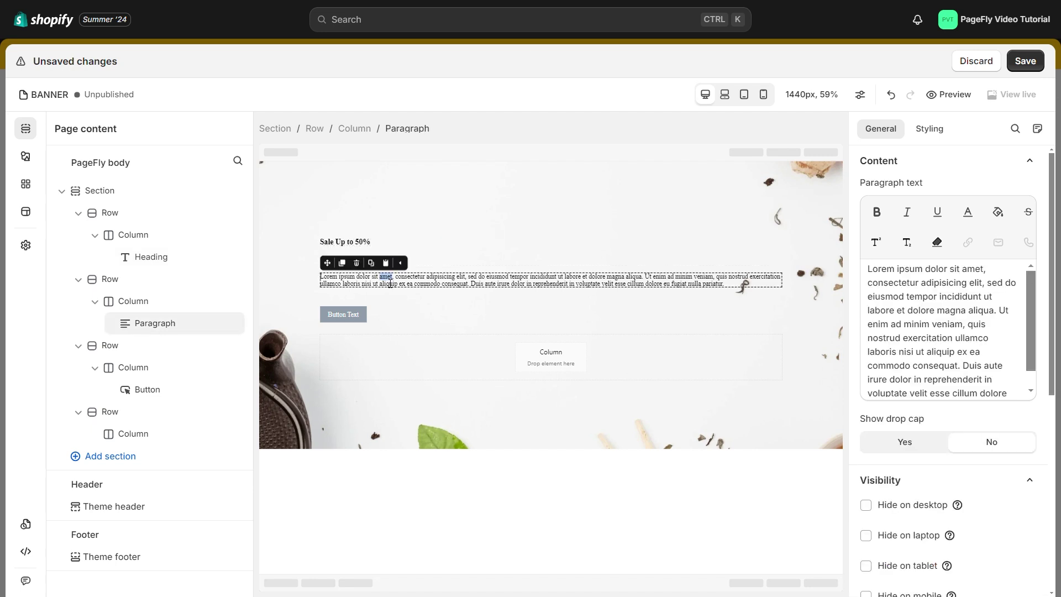
text(Shop the latest design on sale)
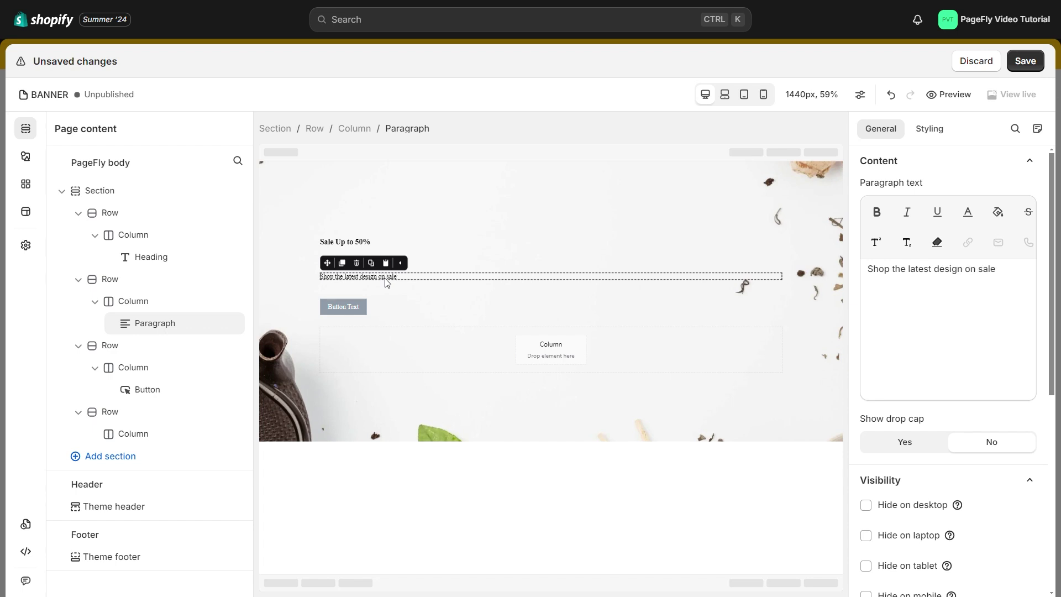
double_click(348, 307)
text(GRA)
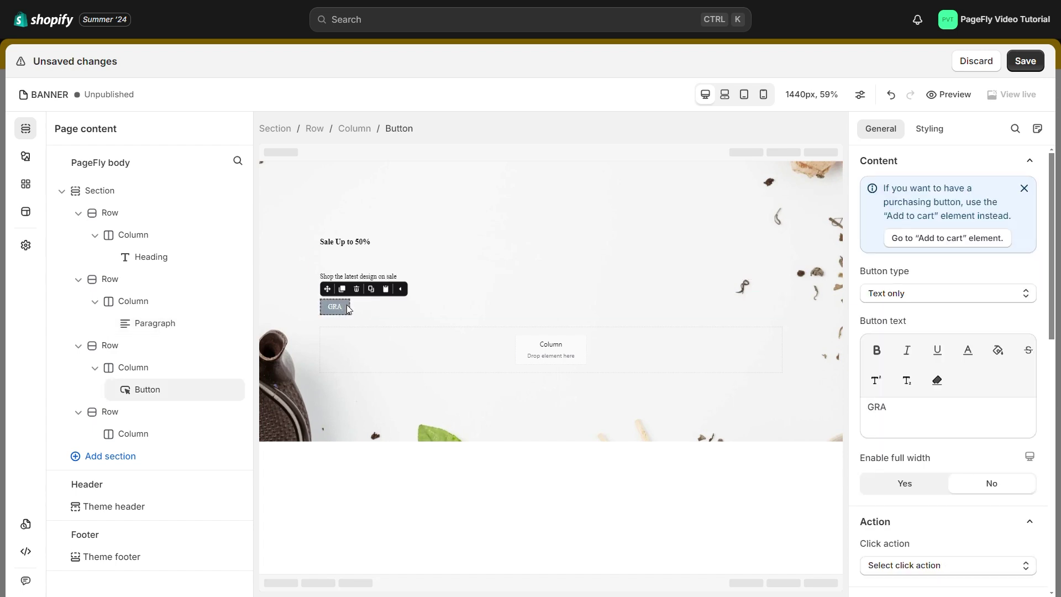
text(B THE DEAL)
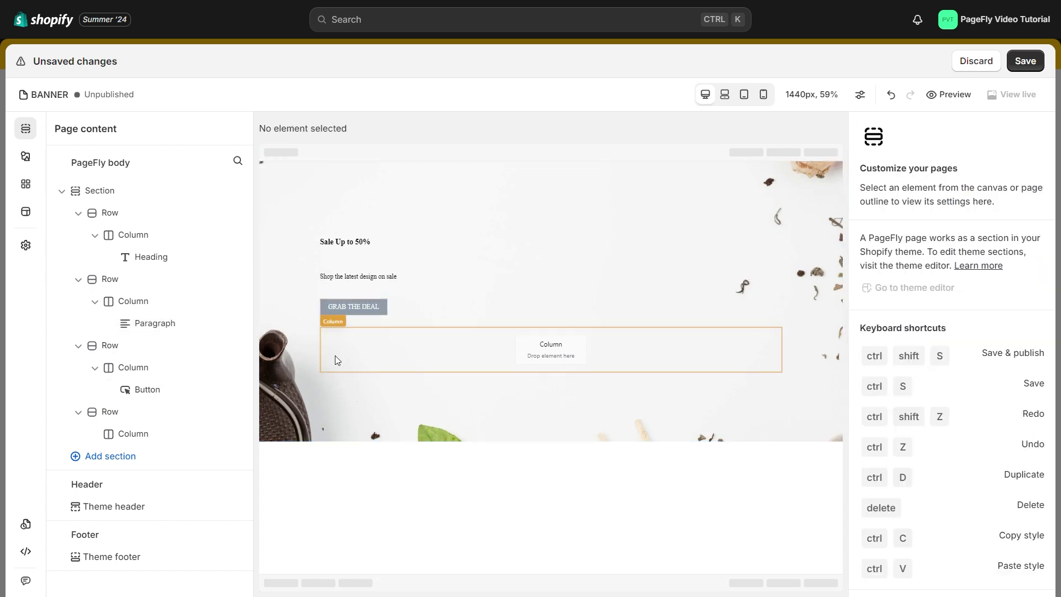
click(341, 256)
Enlarge the heading, subtitle and button text to 75, 54 and 25 px, centred
click(930, 131)
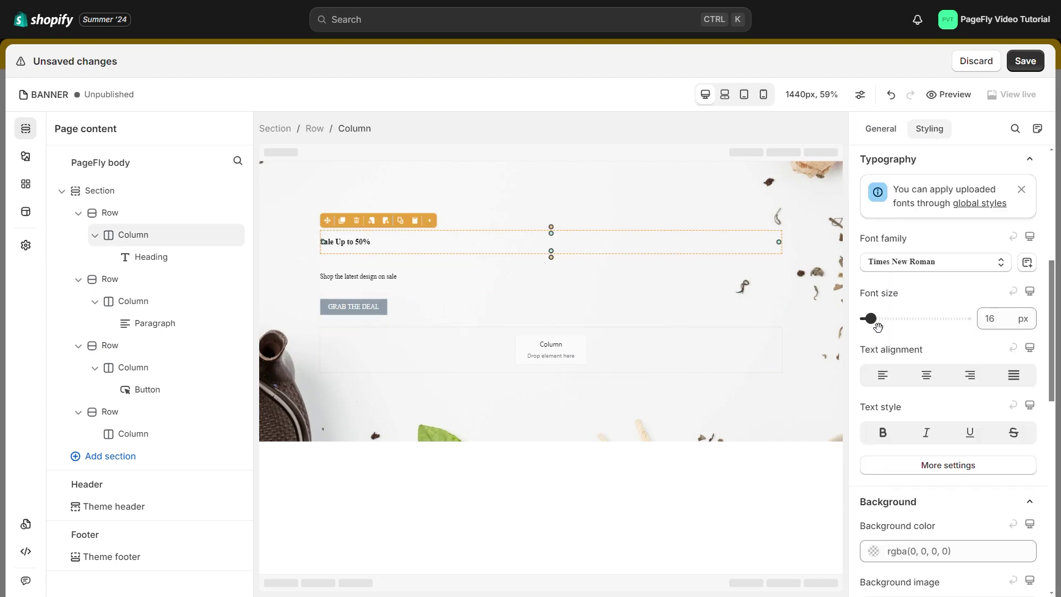
mouse_move(878, 327)
mouse_down()
mouse_move(910, 319)
mouse_move(877, 319)
mouse_up()
click(927, 376)
click(927, 376)
click(575, 446)
click(927, 375)
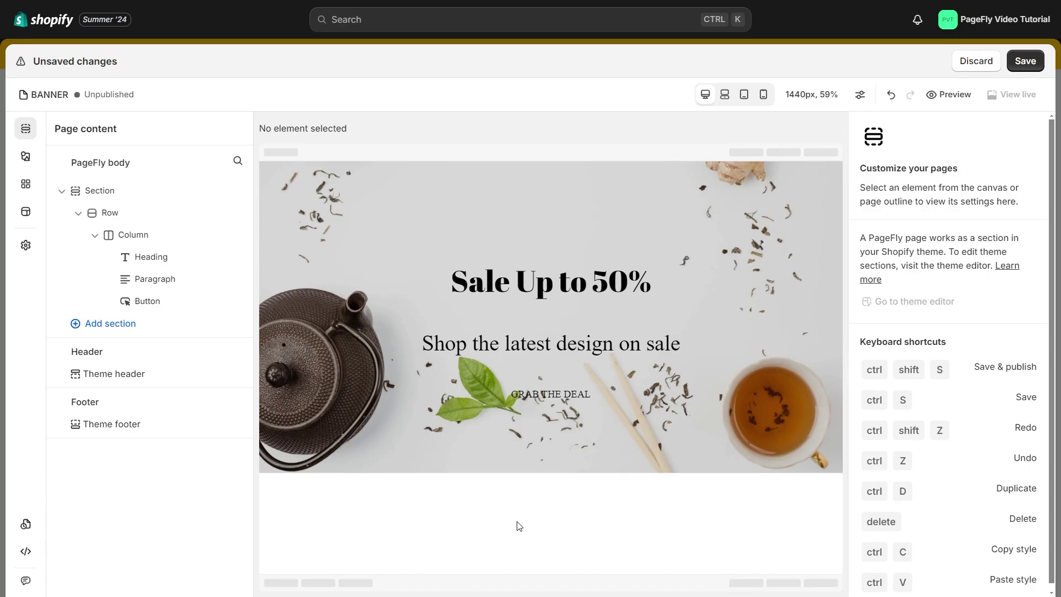
Set the banner section's padding to 300 px top and 20 px bottom
click(452, 471)
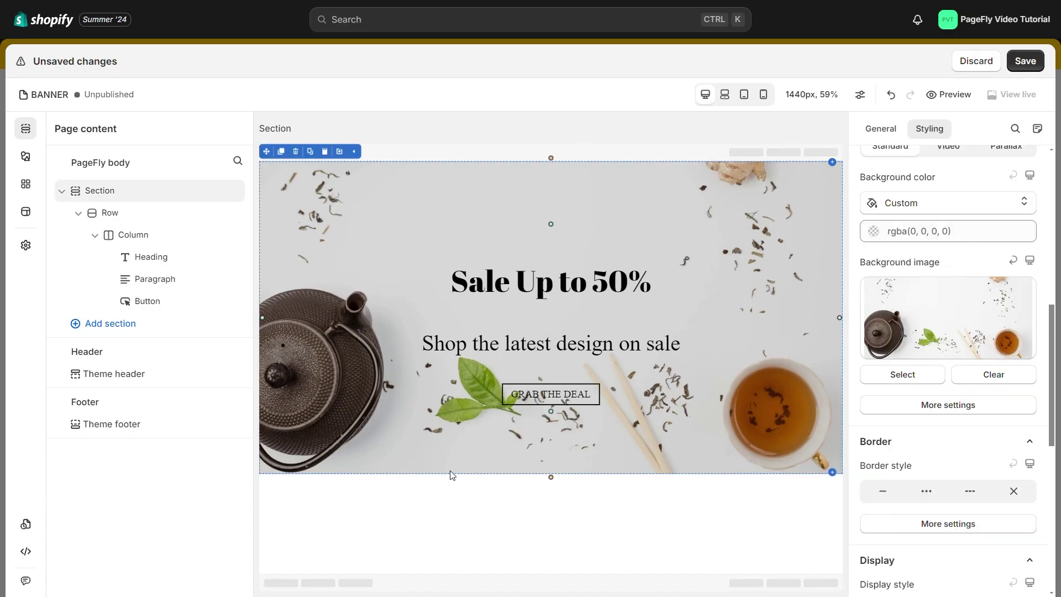
scroll(890, 296, up, 6)
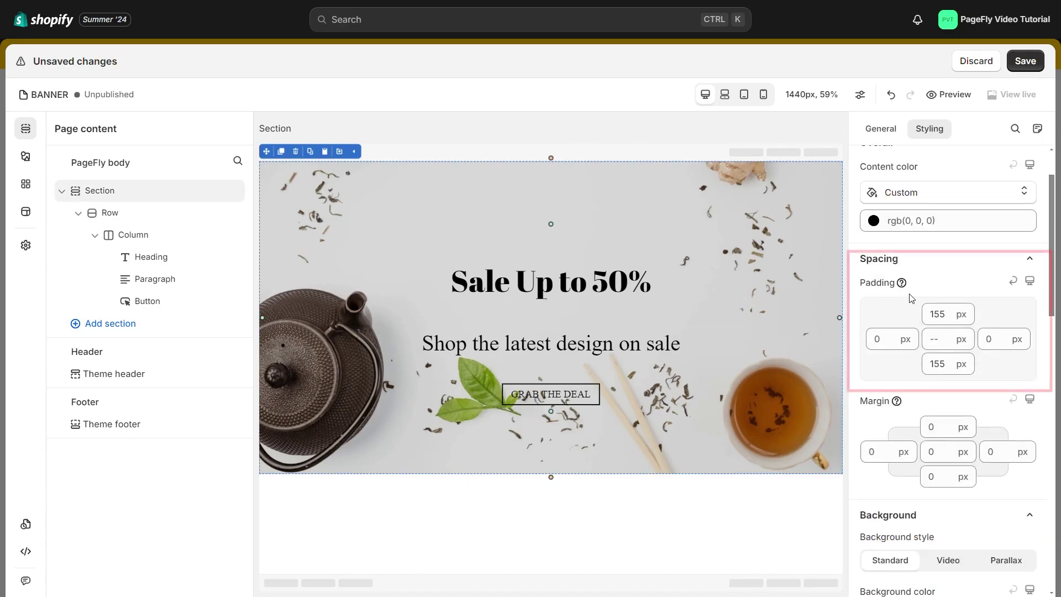
click(950, 321)
text(20)
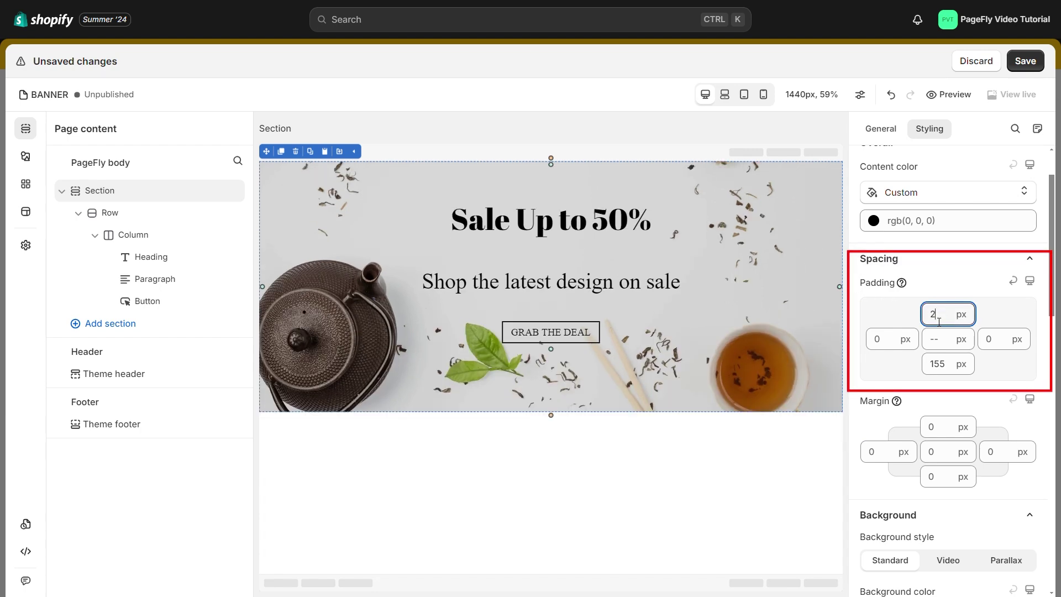
click(951, 365)
text(300)
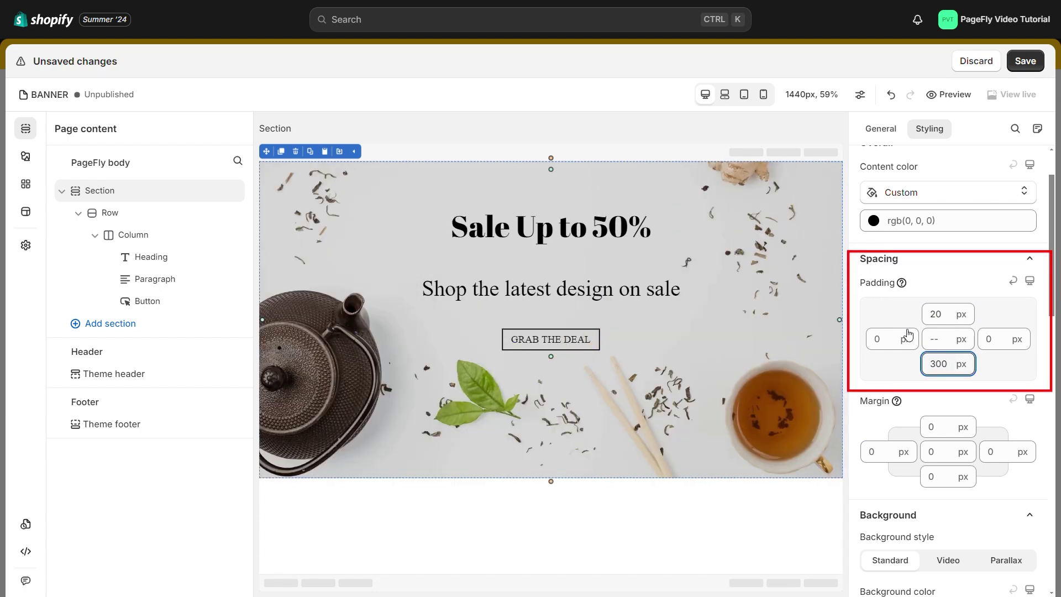
double_click(945, 366)
text(20)
double_click(946, 312)
text(300)
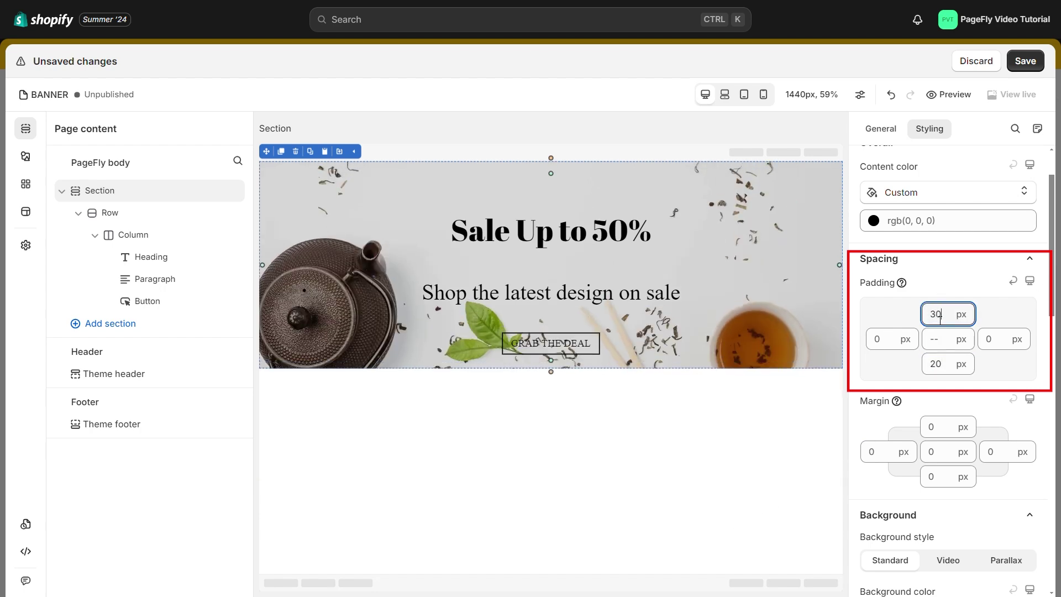
click(758, 504)
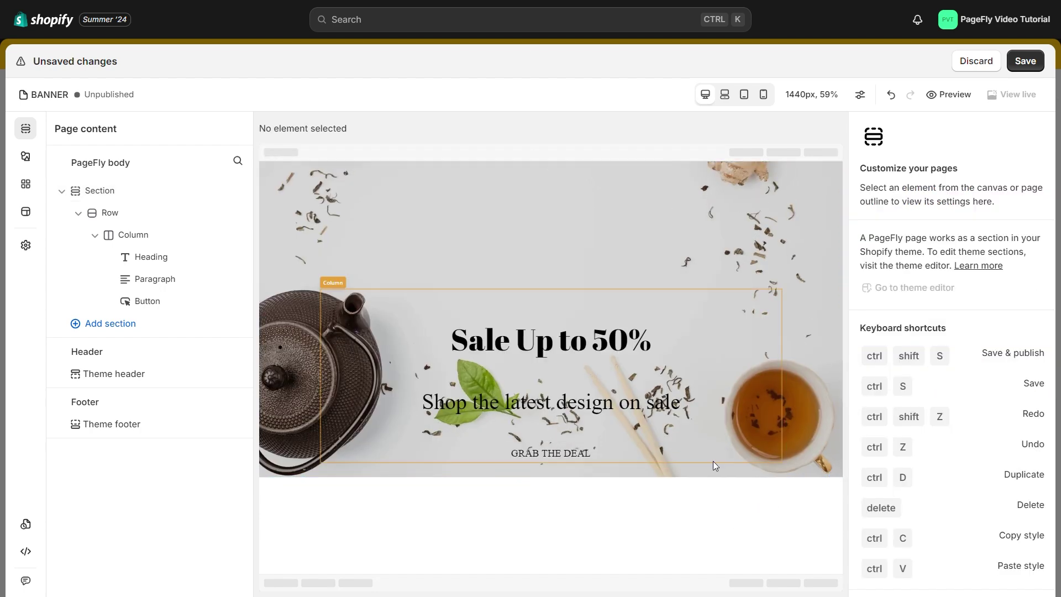
Undo the padding change, then review the banner elements and the column's text alignment
click(891, 96)
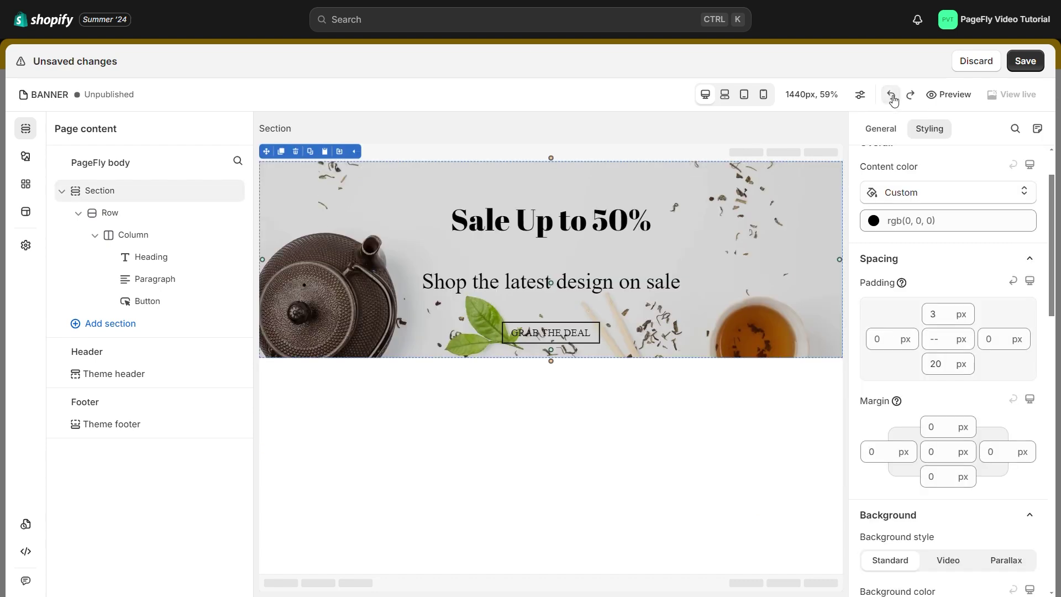
click(647, 216)
click(625, 284)
click(550, 333)
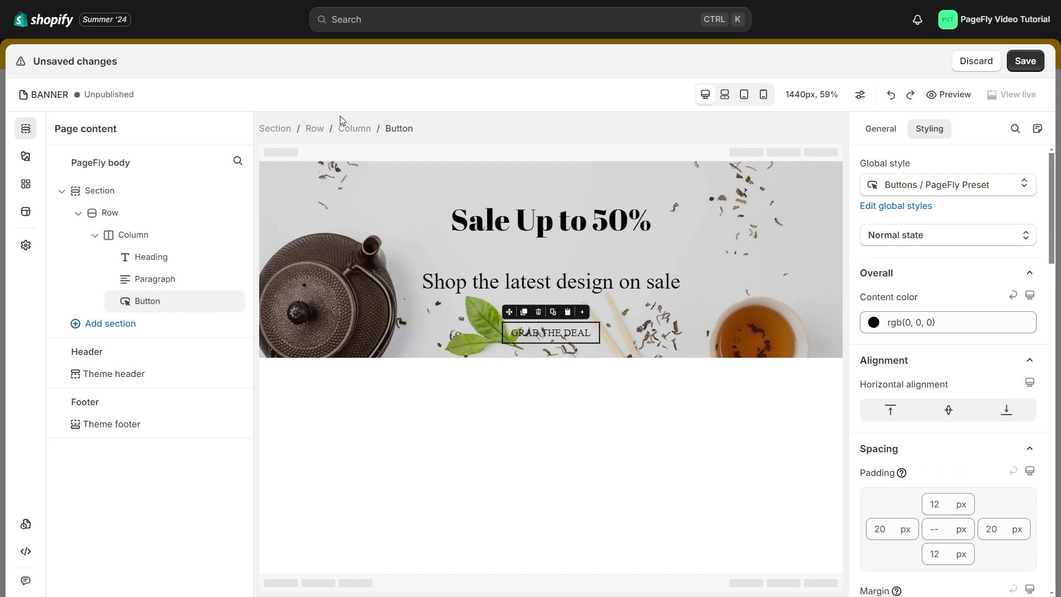
click(355, 129)
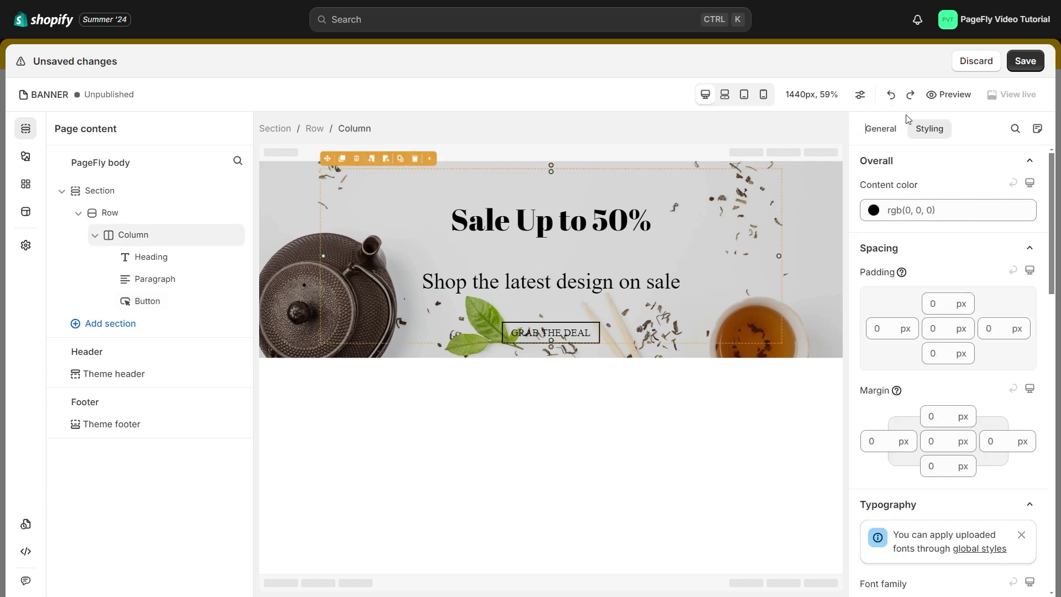
scroll(885, 318, down, 6)
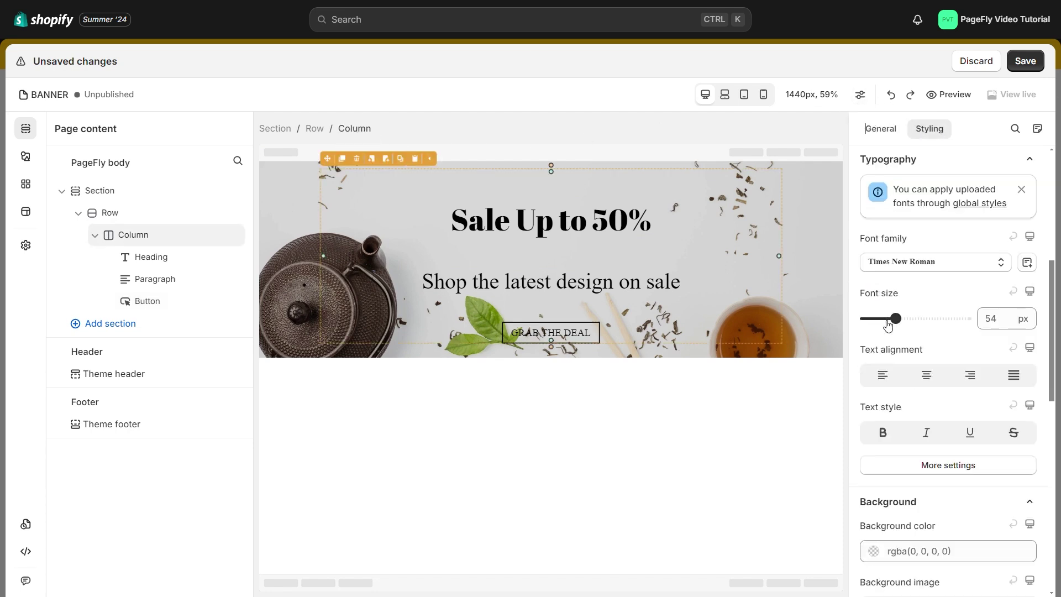
click(886, 379)
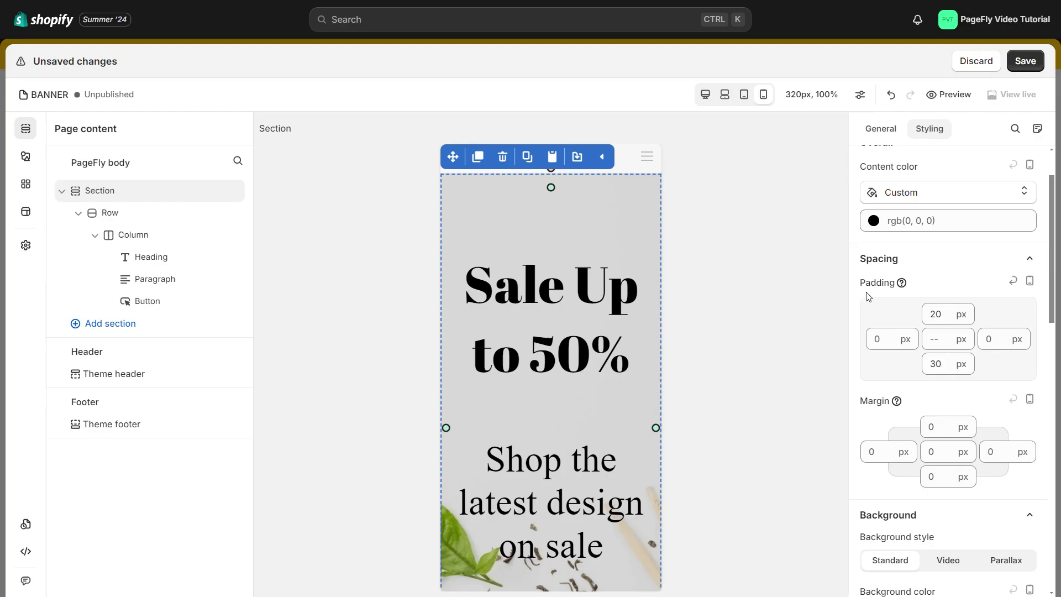
Set the mobile section padding to 20 px top and 0 px bottom
double_click(929, 316)
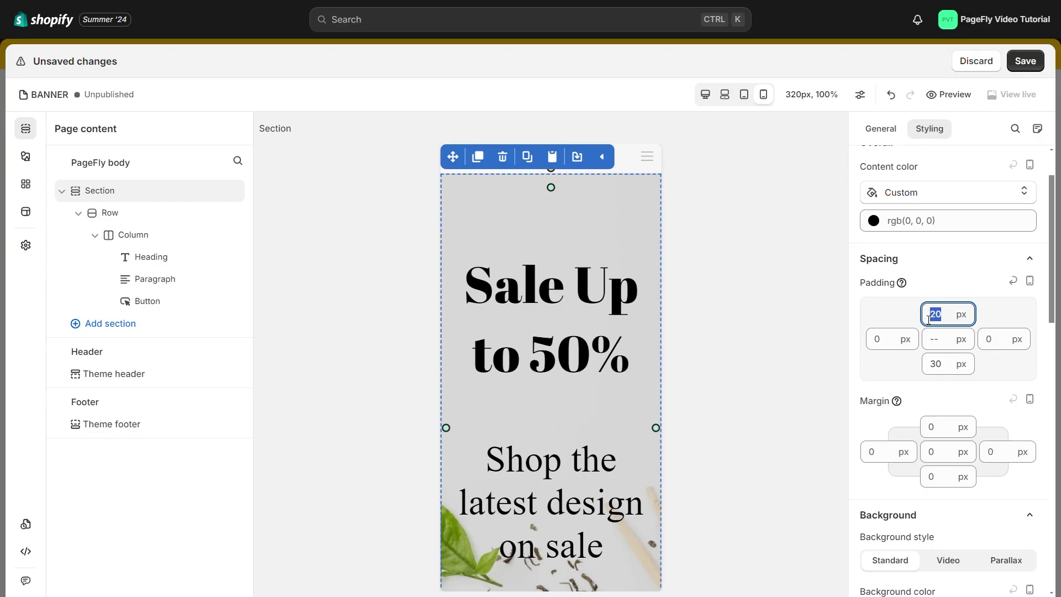
text(30)
double_click(933, 364)
text(10)
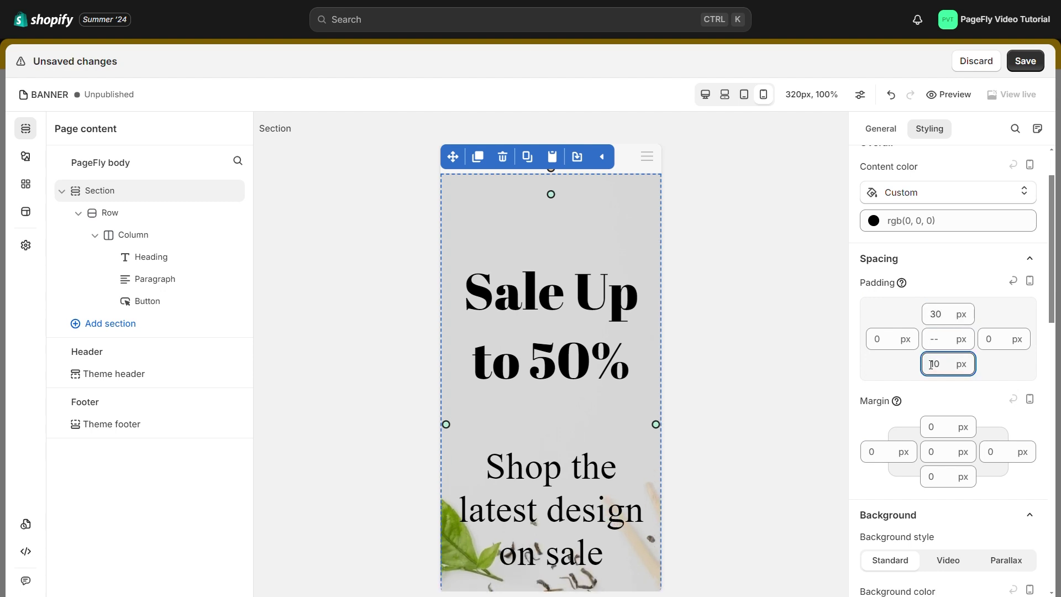
key(Return)
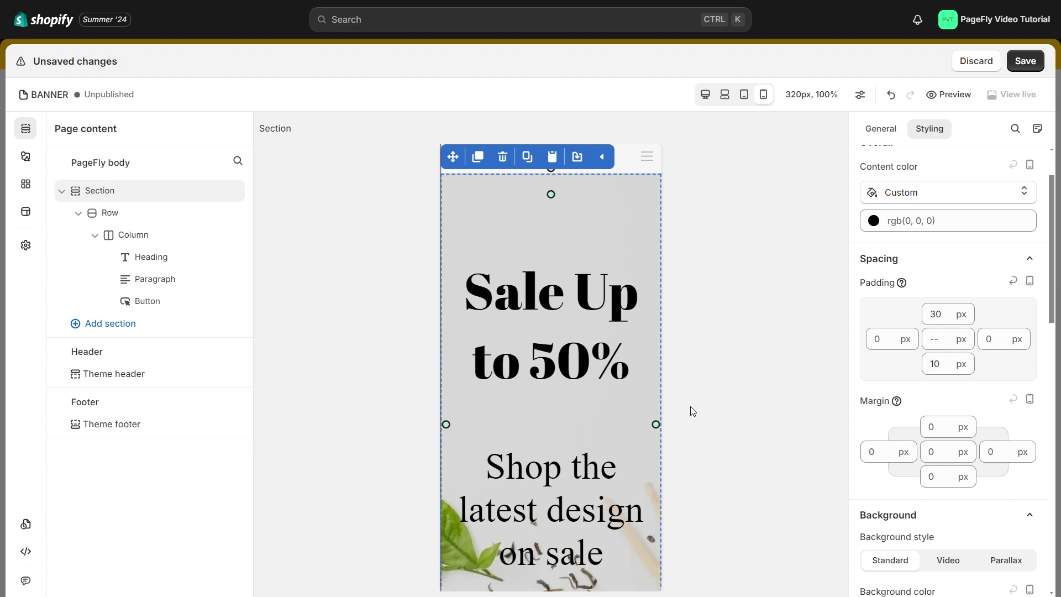
double_click(936, 314)
text(20)
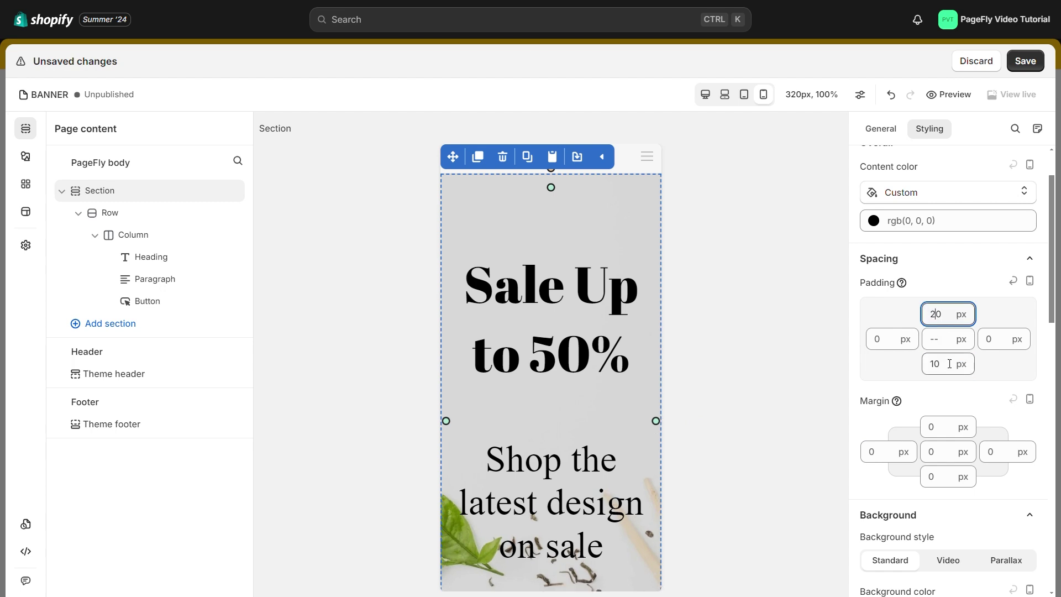
double_click(931, 367)
text(0)
Shrink the mobile heading font size with the slider so it fits on one line
click(641, 370)
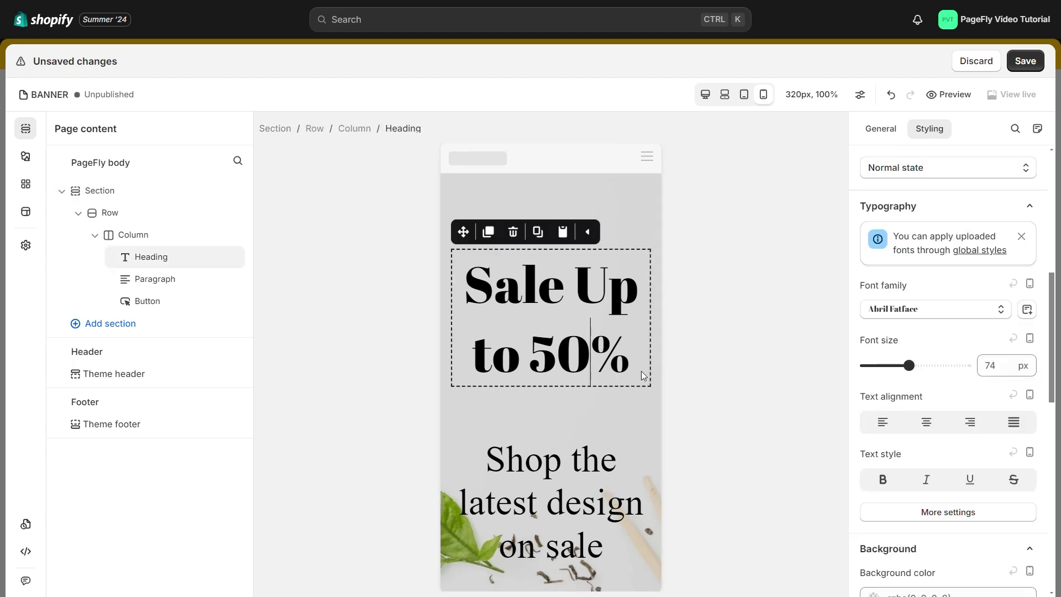
drag(917, 372, 886, 367)
click(788, 324)
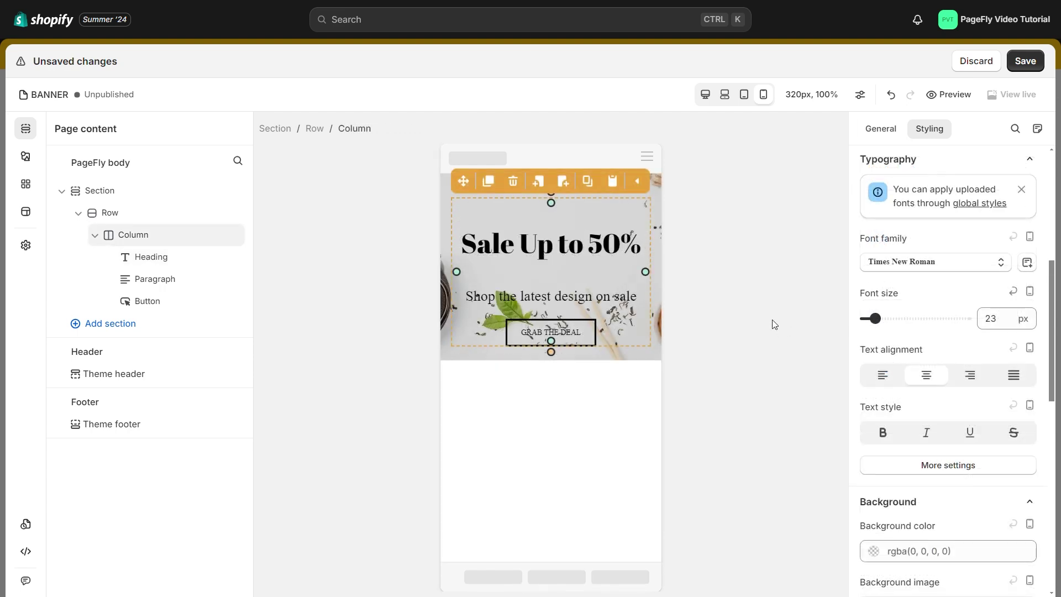
Save and publish the BANNER page, then open the live storefront version
click(1027, 62)
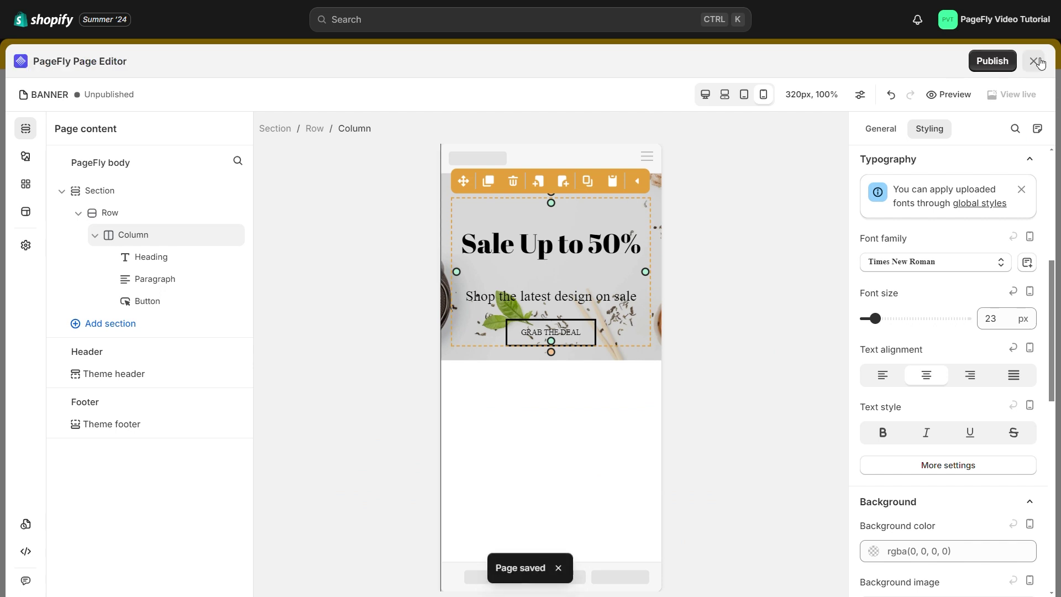
click(995, 60)
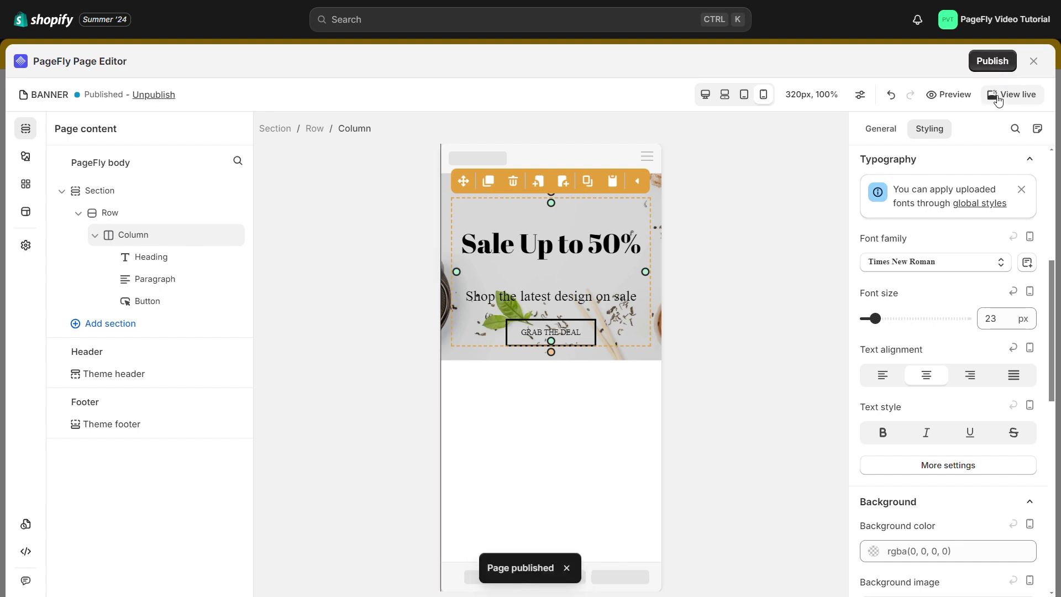
click(1017, 95)
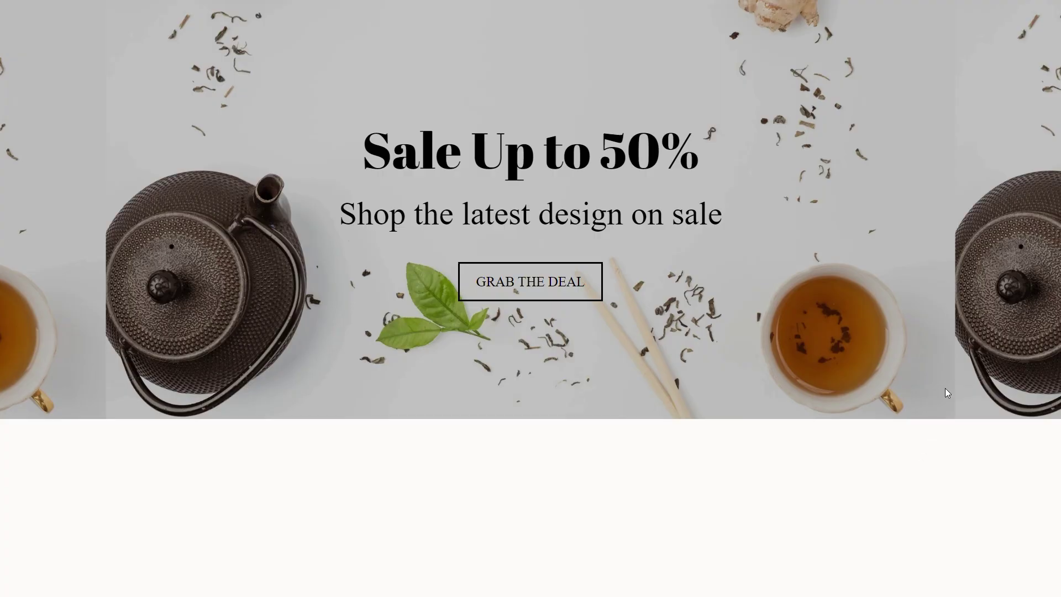